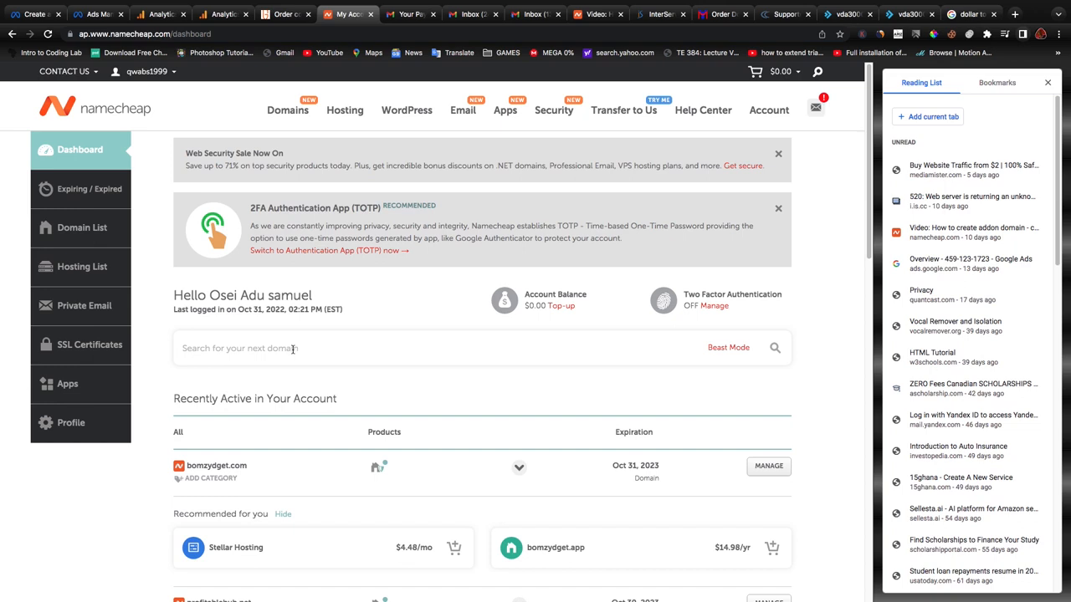
- Look over the account's hosting subscriptions and its domain list
drag(249, 469, 192, 465)
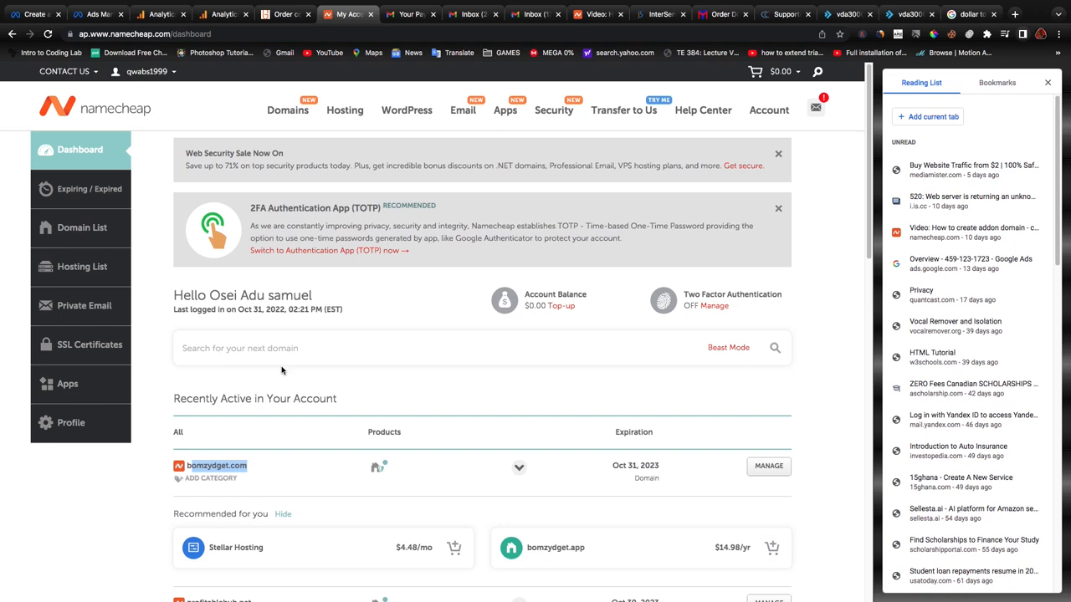
click(69, 269)
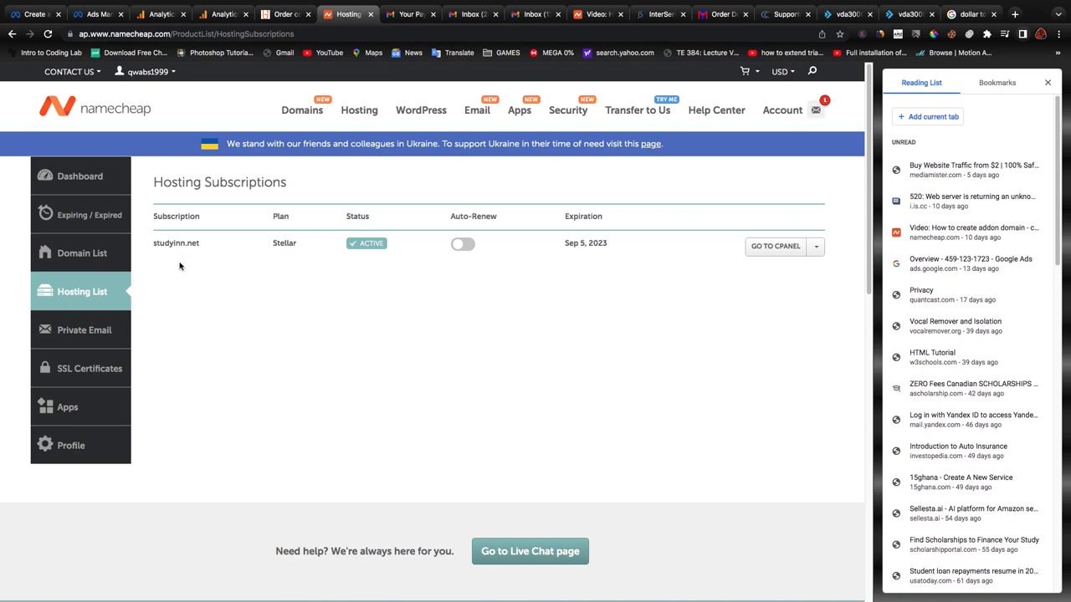
click(84, 256)
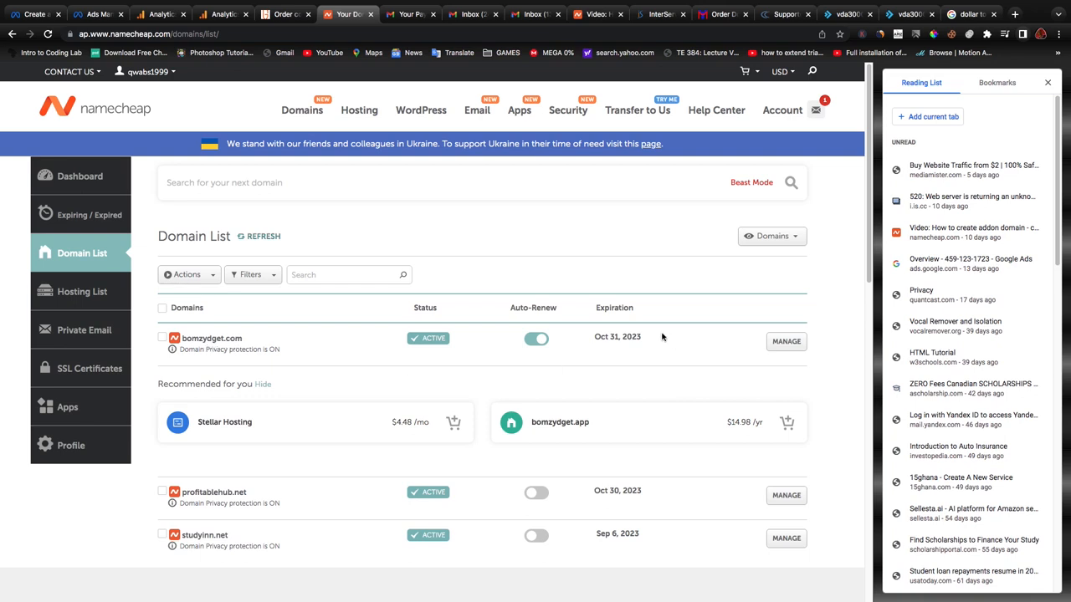
- Open cPanel for the studyinn.net hosting subscription and go to its Addon Domains page
click(77, 296)
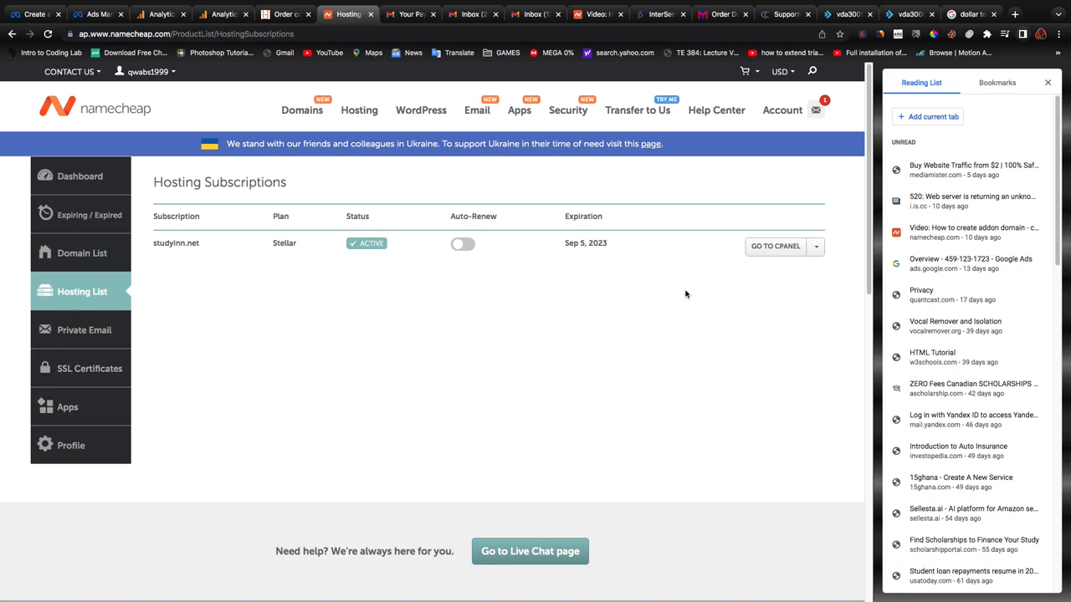
click(763, 249)
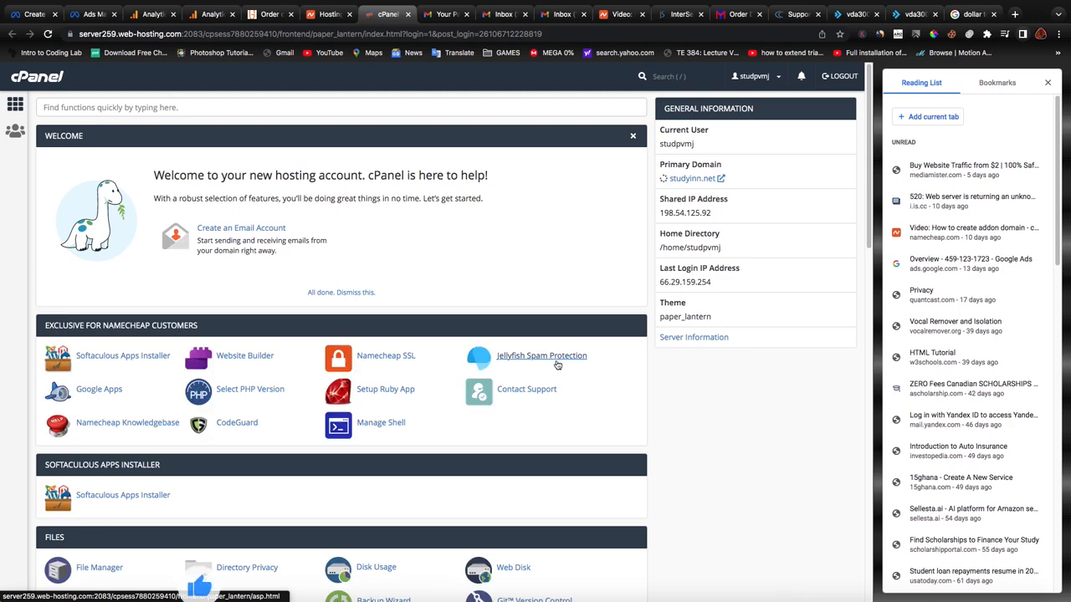
scroll(364, 373, down, 3)
scroll(364, 373, down, 3)
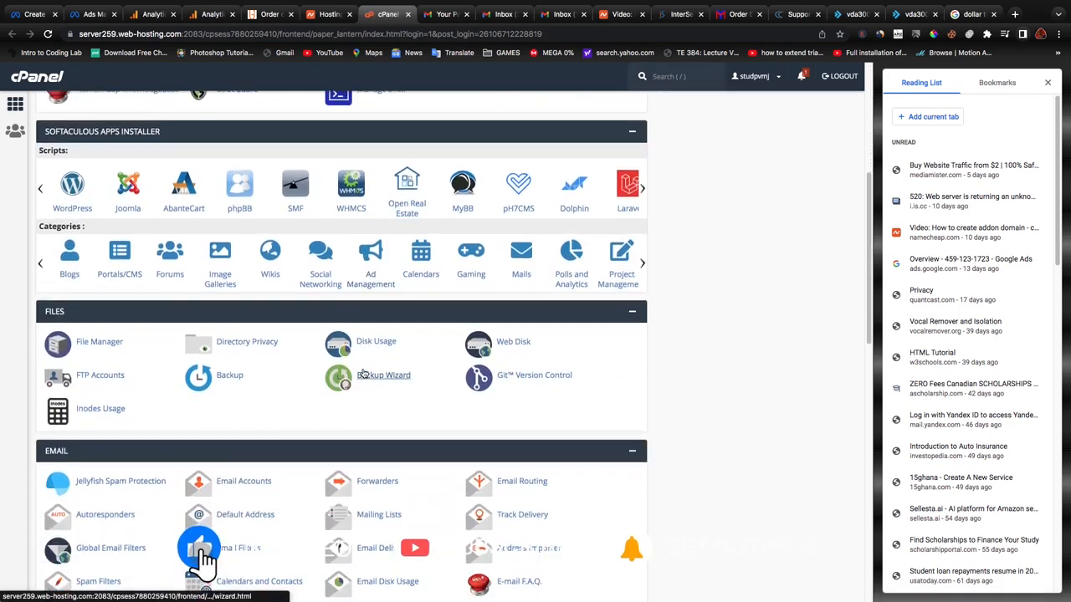
scroll(364, 373, down, 4)
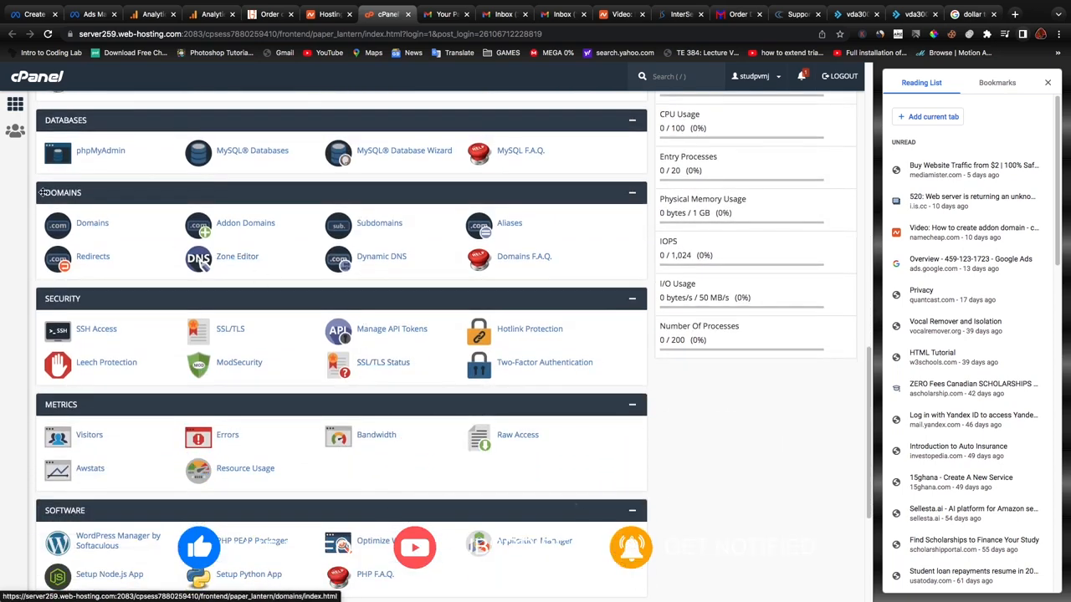
click(239, 227)
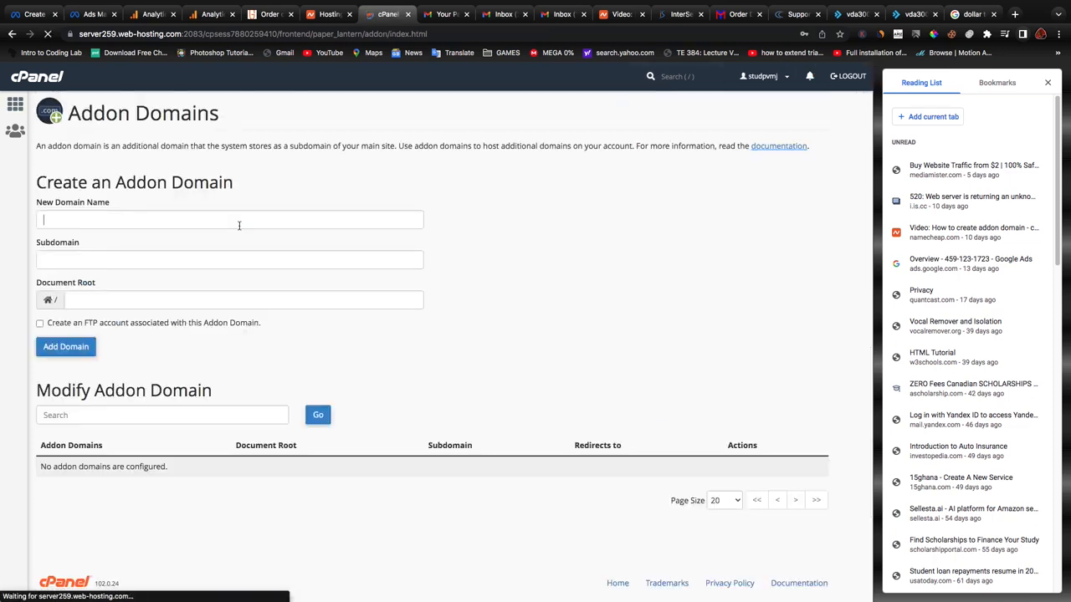
click(205, 220)
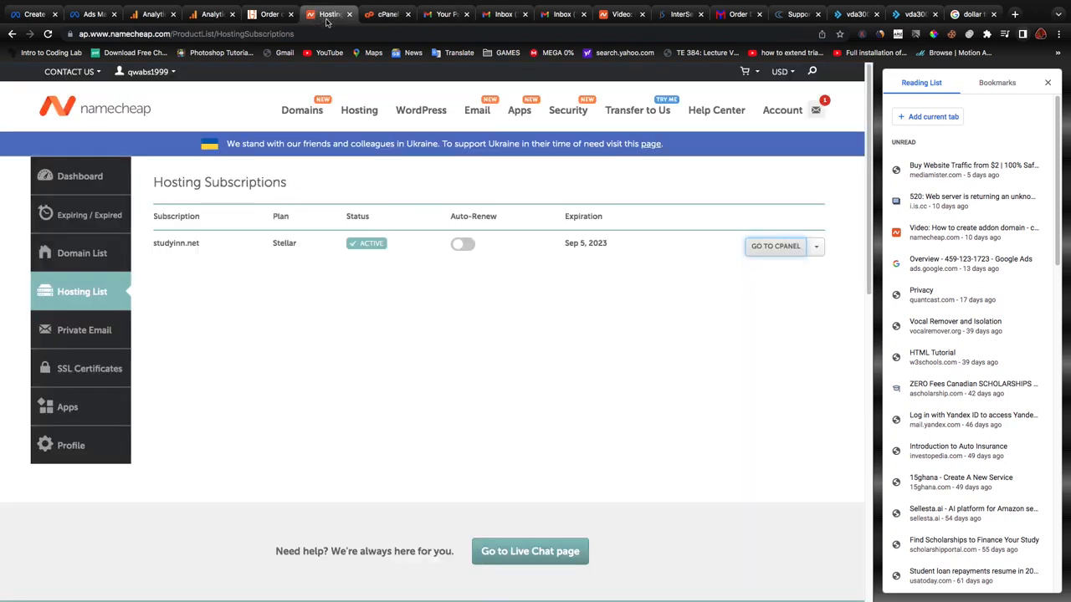
- Switch to Namecheap and copy the domain name bomzydget.com from the account's domain list
click(328, 14)
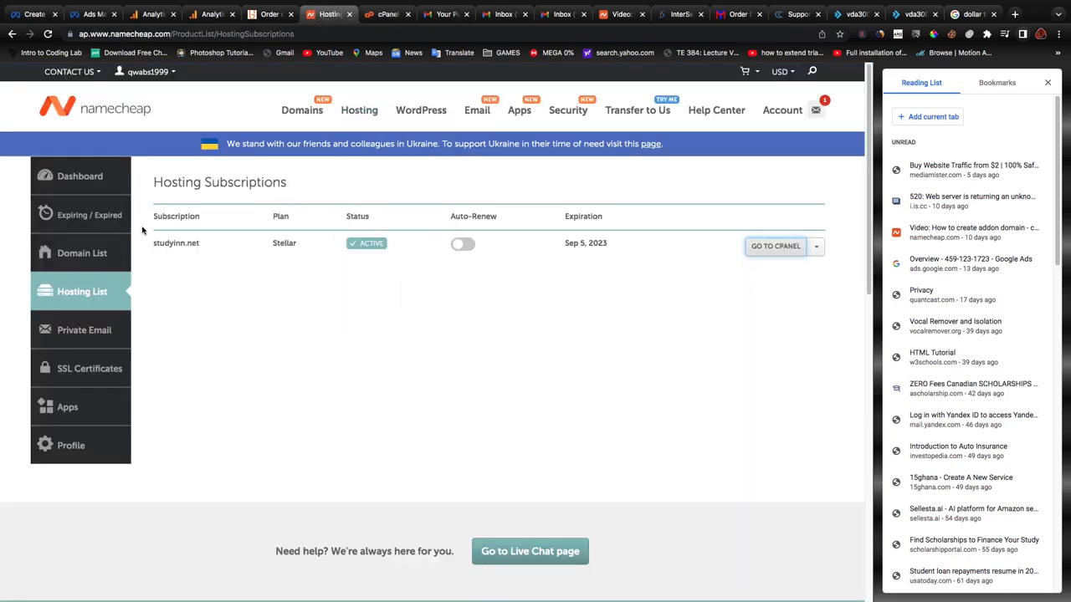
click(62, 263)
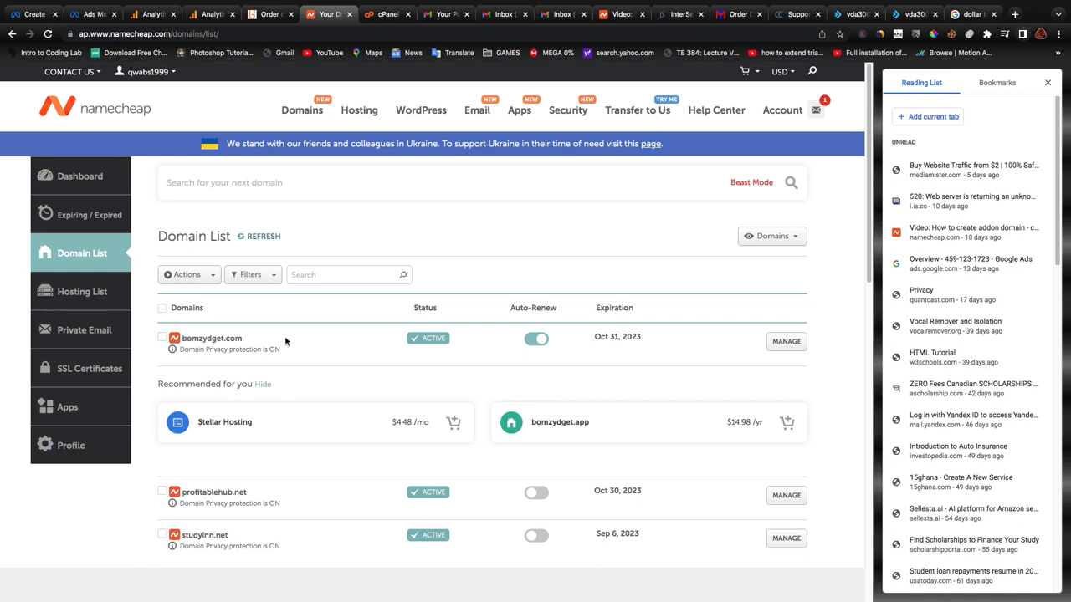
drag(256, 344, 184, 343)
key(ctrl+c)
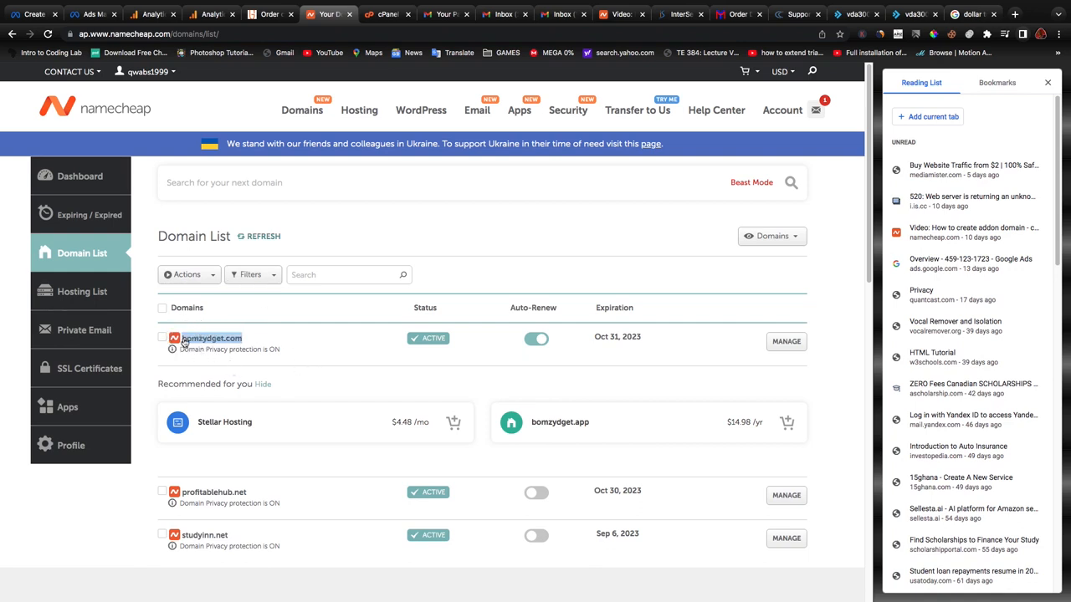
- Switch back to cPanel and create the addon domain bomzydget.com without an associated FTP account
click(387, 14)
click(108, 215)
key(ctrl+v)
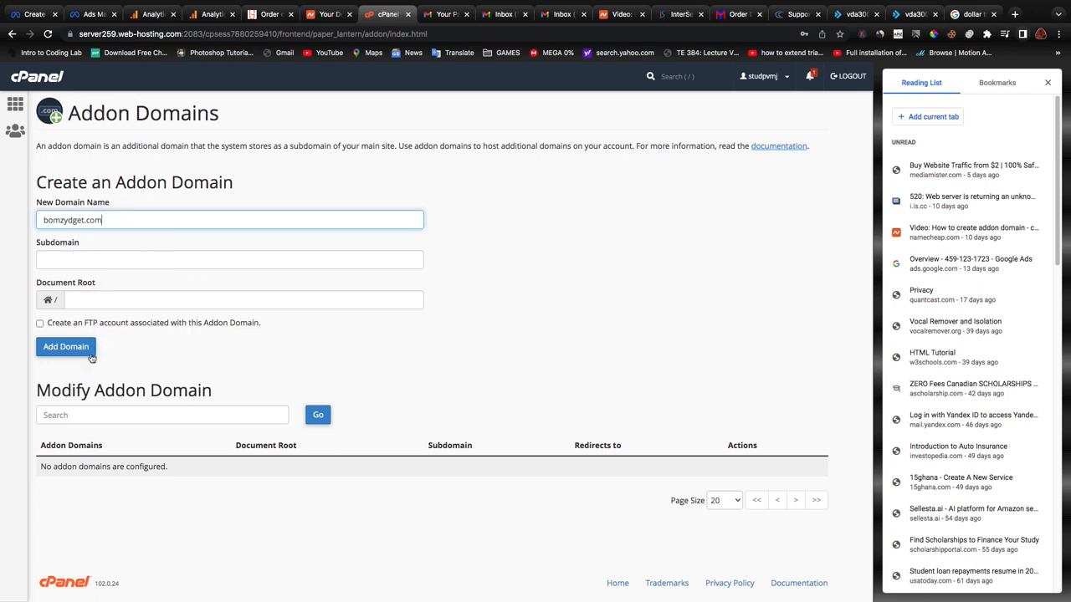
click(57, 346)
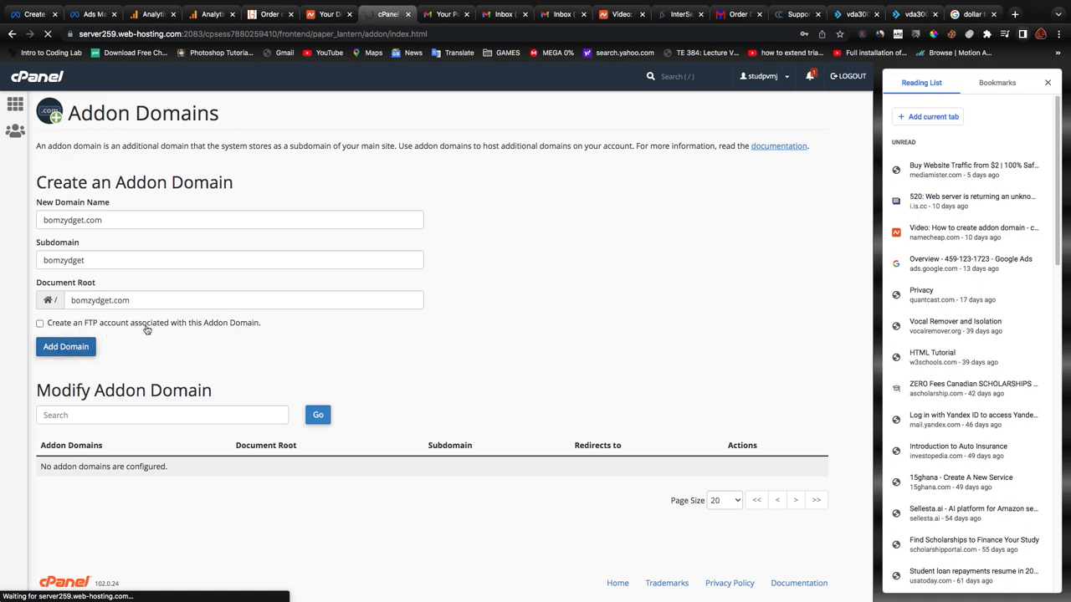
click(39, 325)
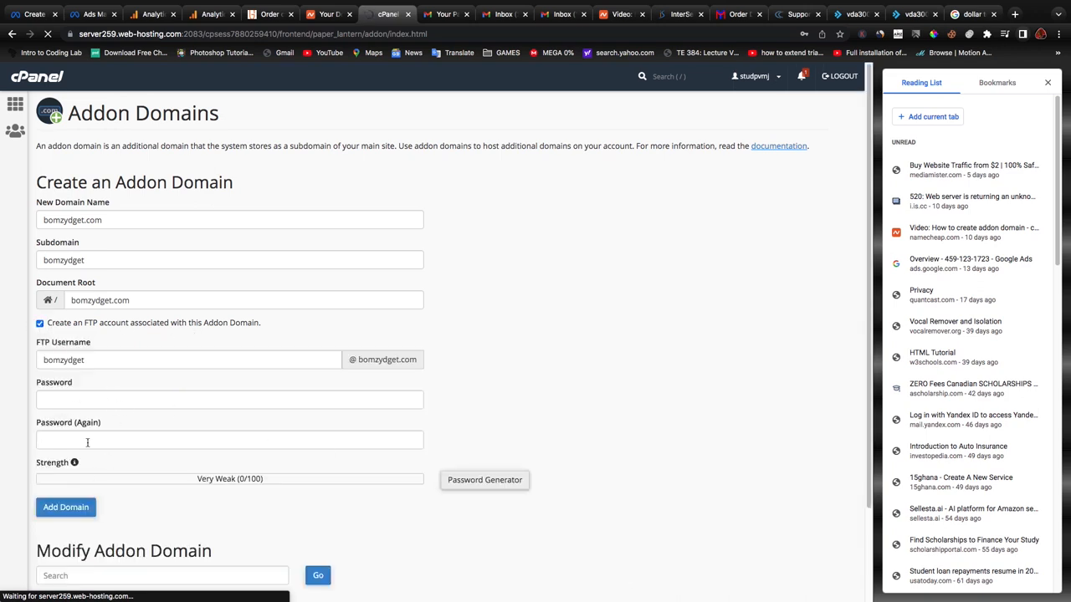
click(40, 325)
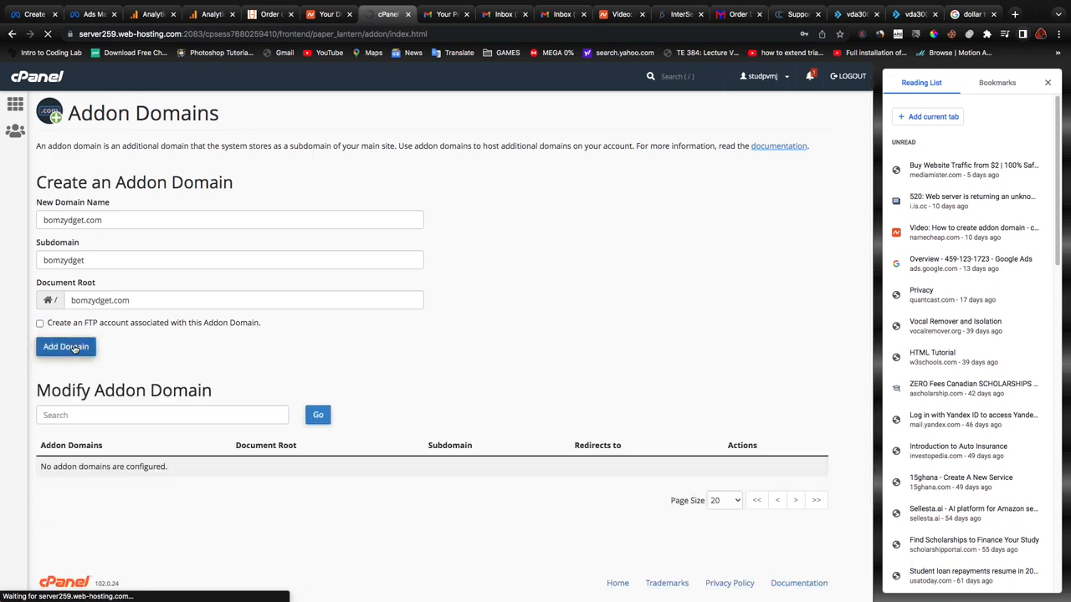
click(66, 352)
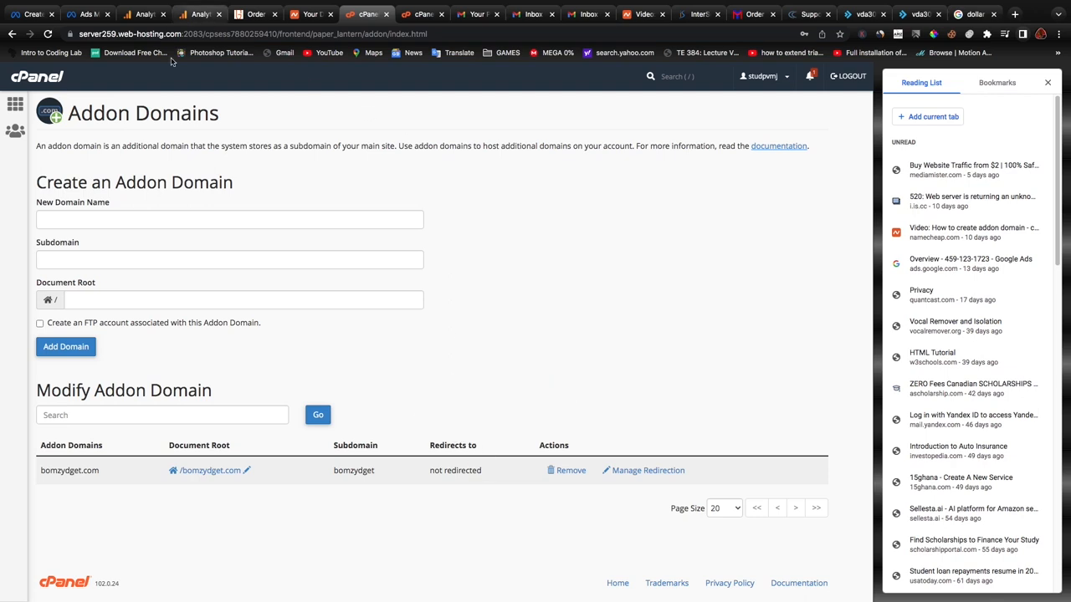
- View the hosting account's list of domains and open the management page of bomzydget.com
click(15, 105)
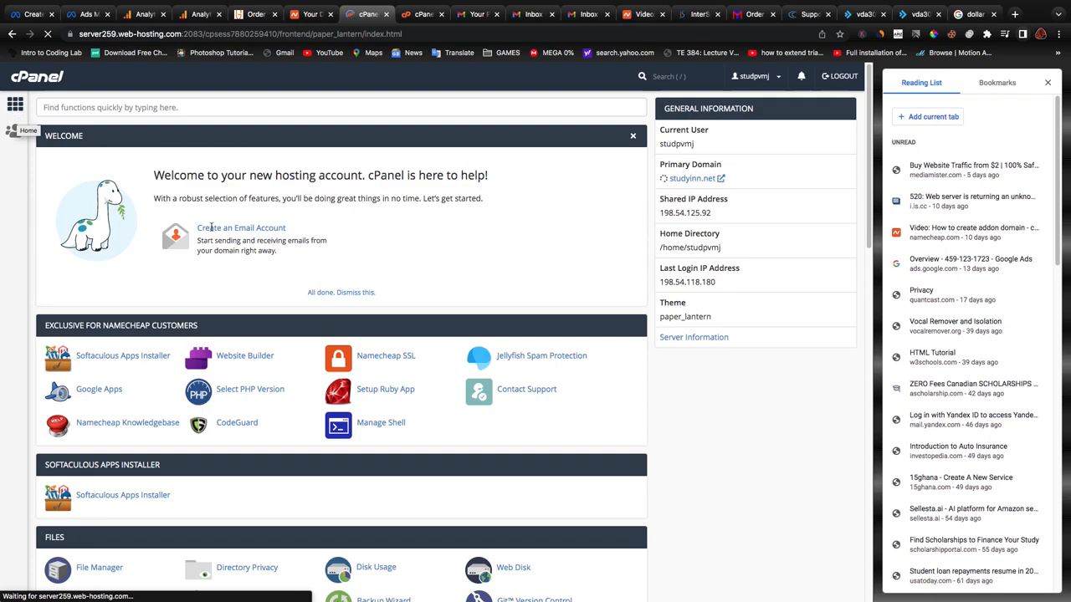
scroll(218, 243, down, 10)
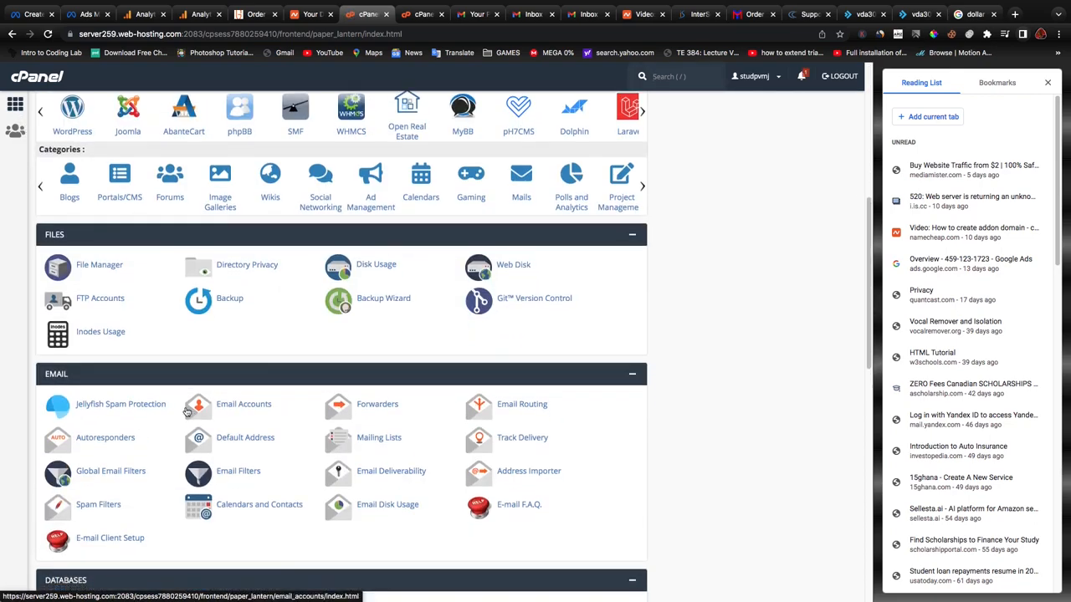
scroll(168, 406, down, 4)
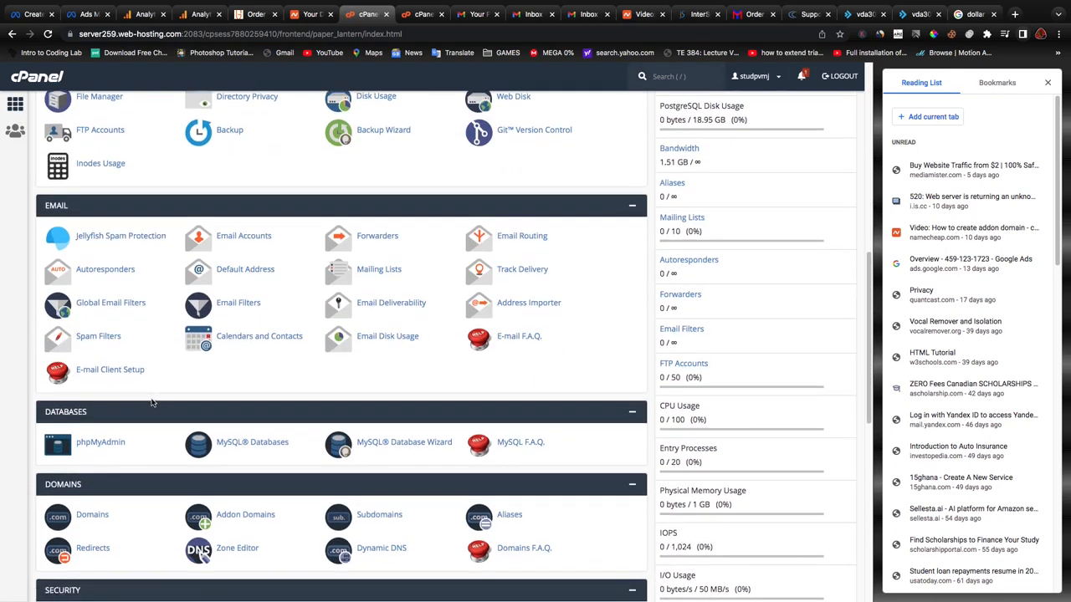
scroll(152, 402, down, 4)
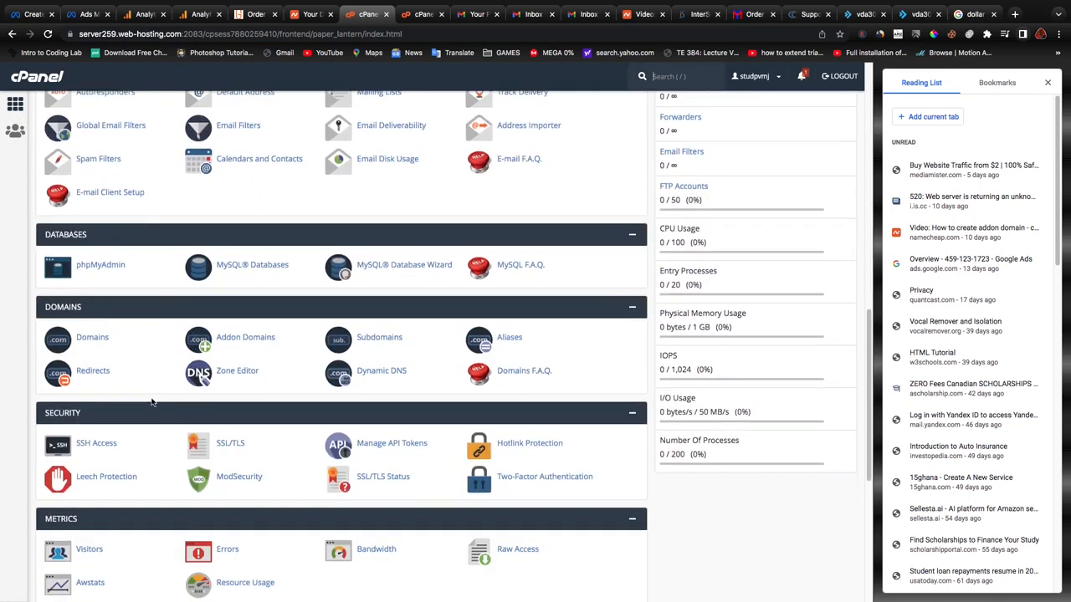
click(89, 341)
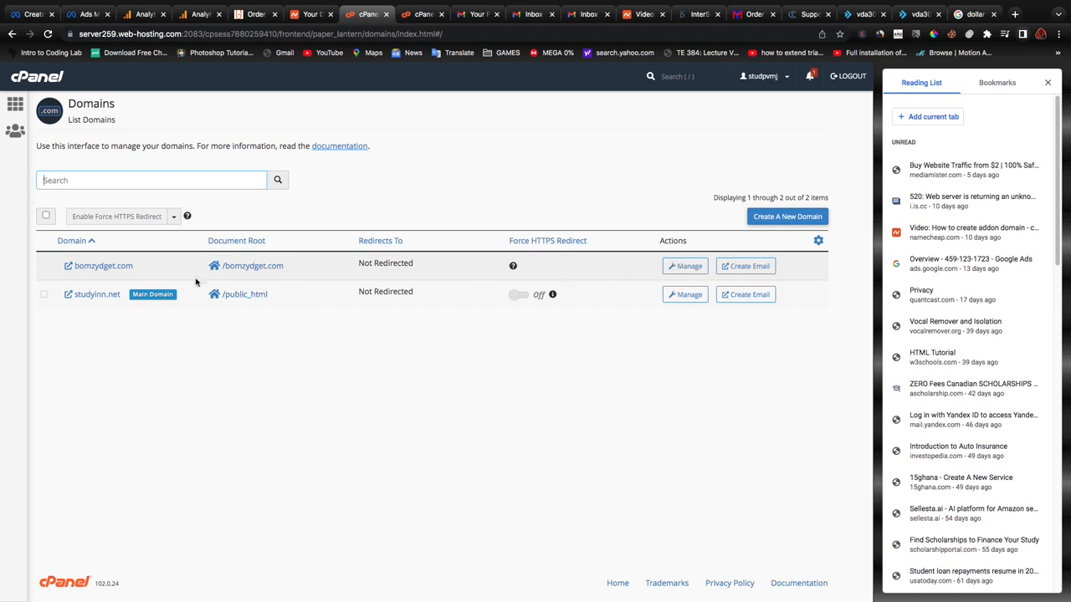
click(681, 266)
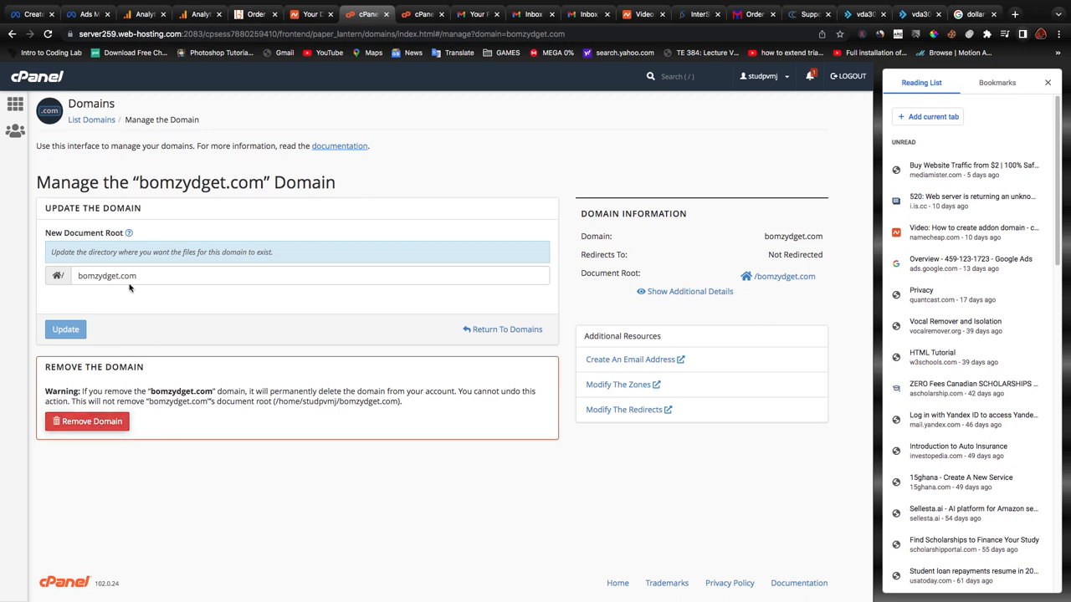
- Return to the cPanel home page and open the File Manager
click(14, 107)
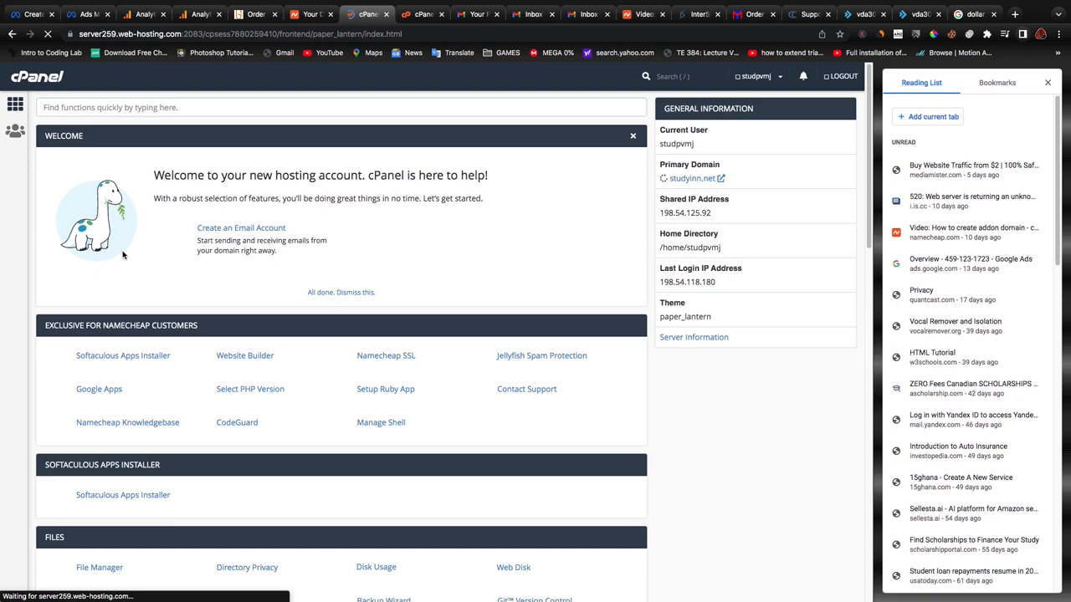
scroll(96, 393, down, 3)
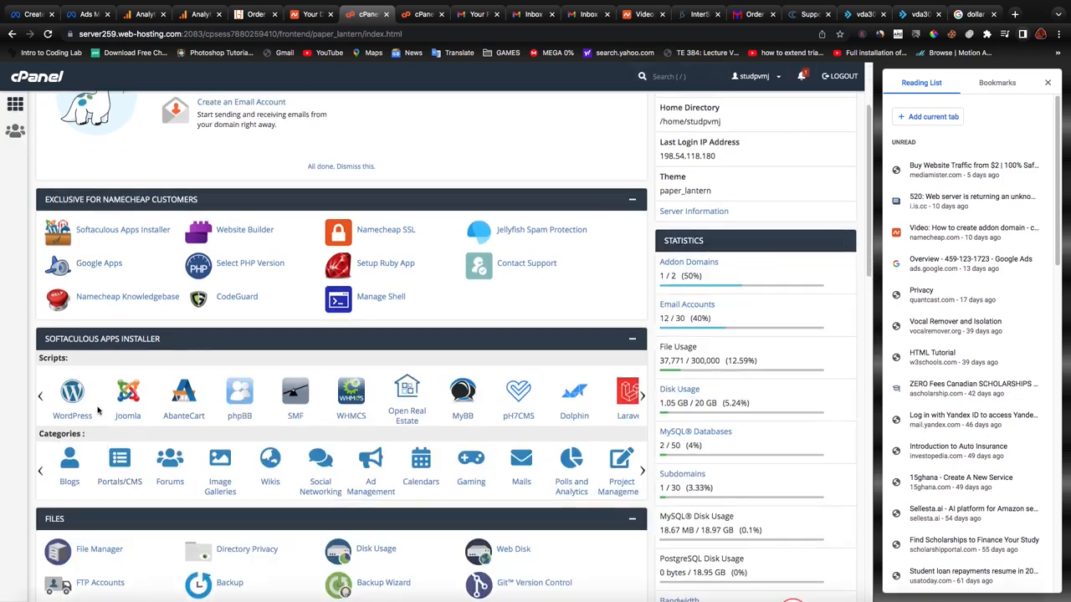
scroll(98, 409, down, 6)
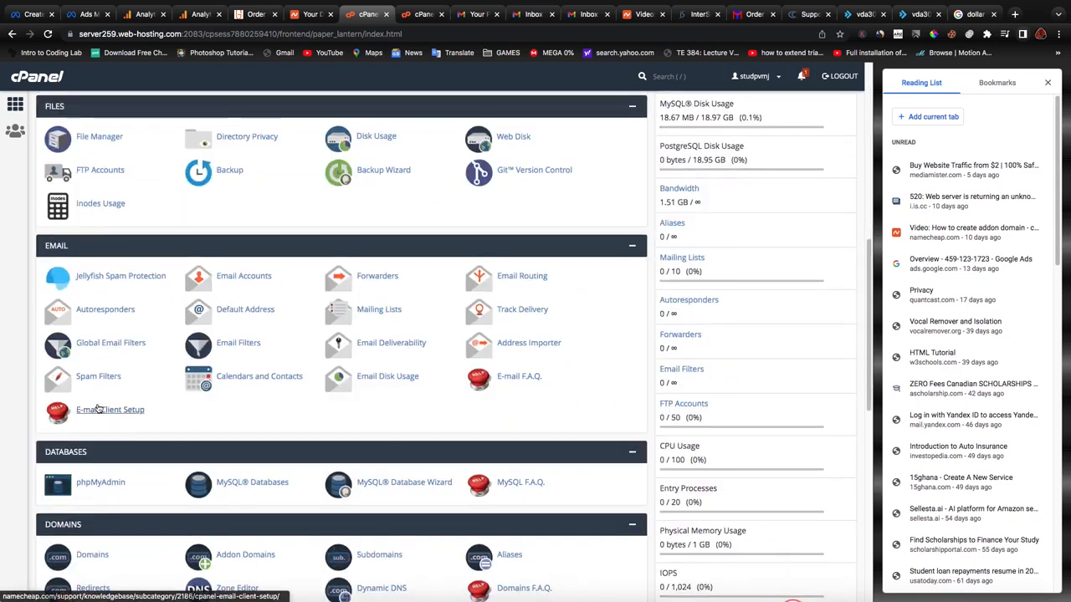
scroll(98, 408, down, 5)
scroll(97, 406, up, 10)
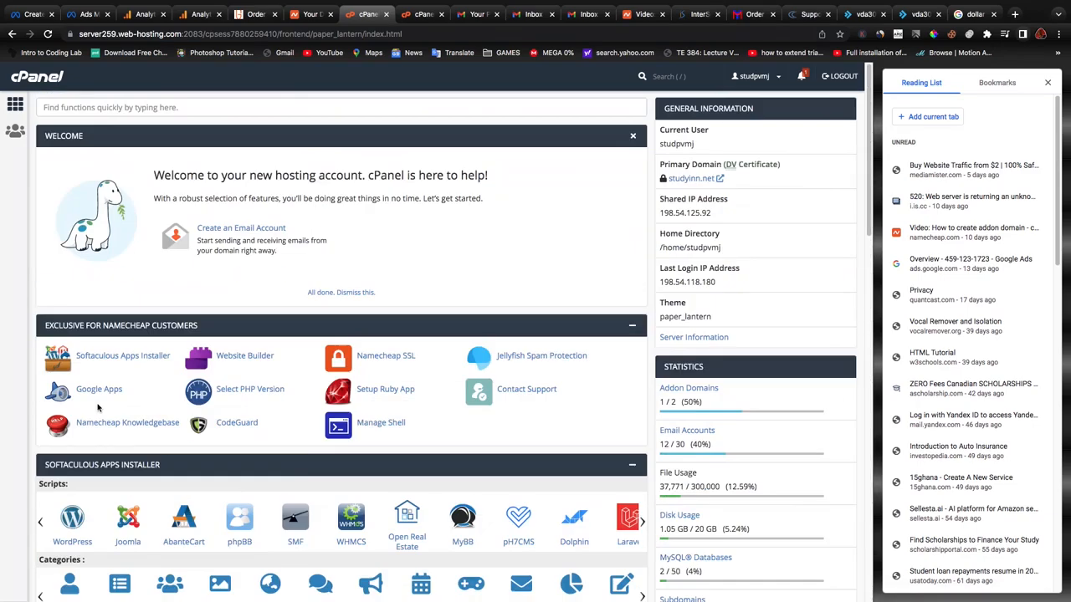
scroll(97, 407, down, 3)
scroll(98, 406, down, 1)
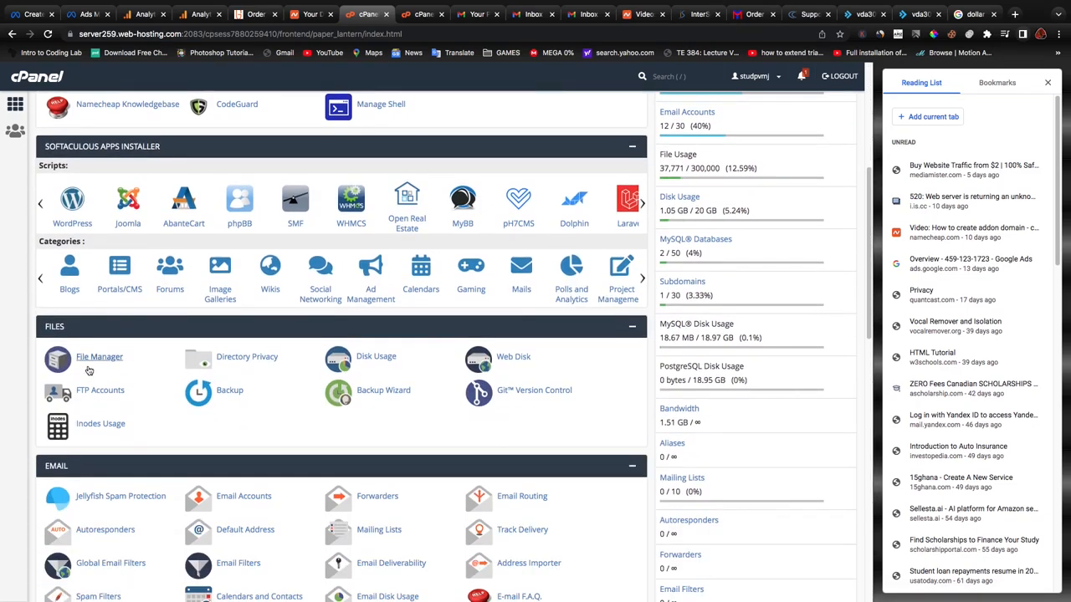
click(90, 359)
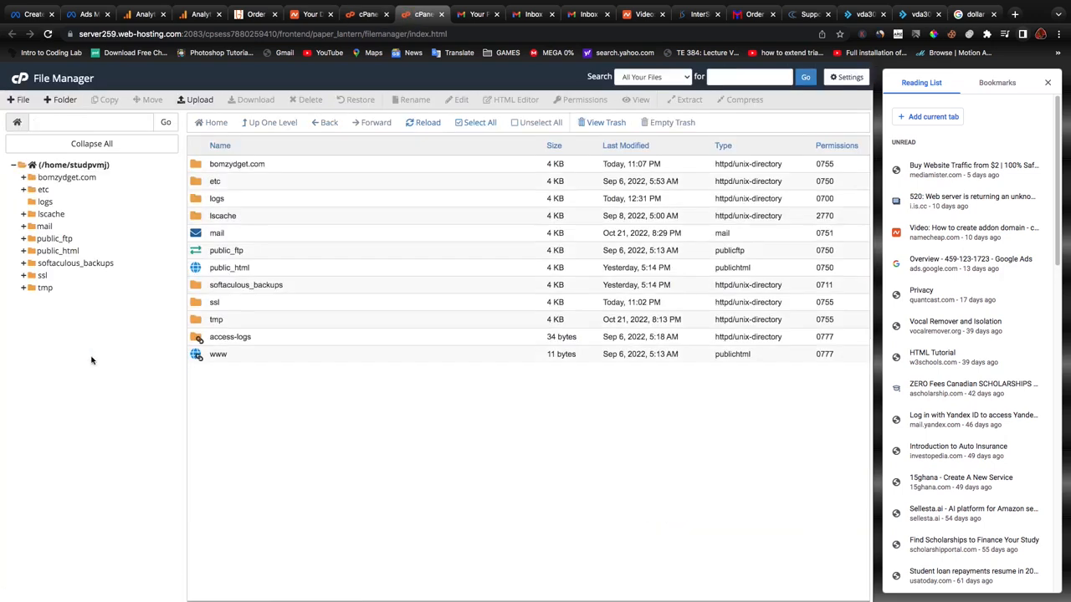
- Examine the contents of the bomzydget.com and public_html folders in the home directory
click(73, 178)
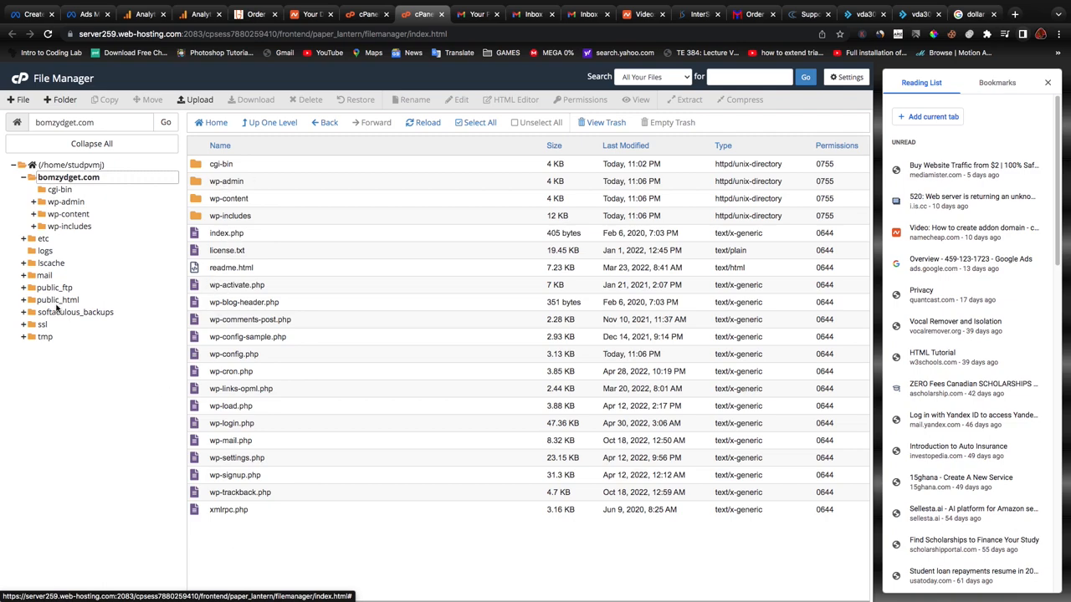
click(56, 300)
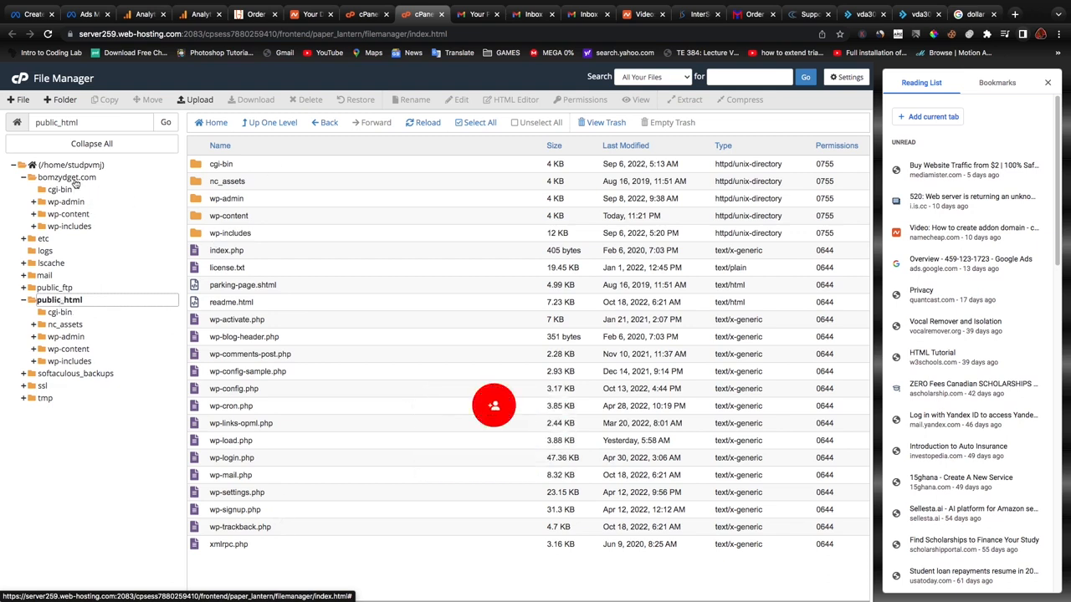
click(13, 165)
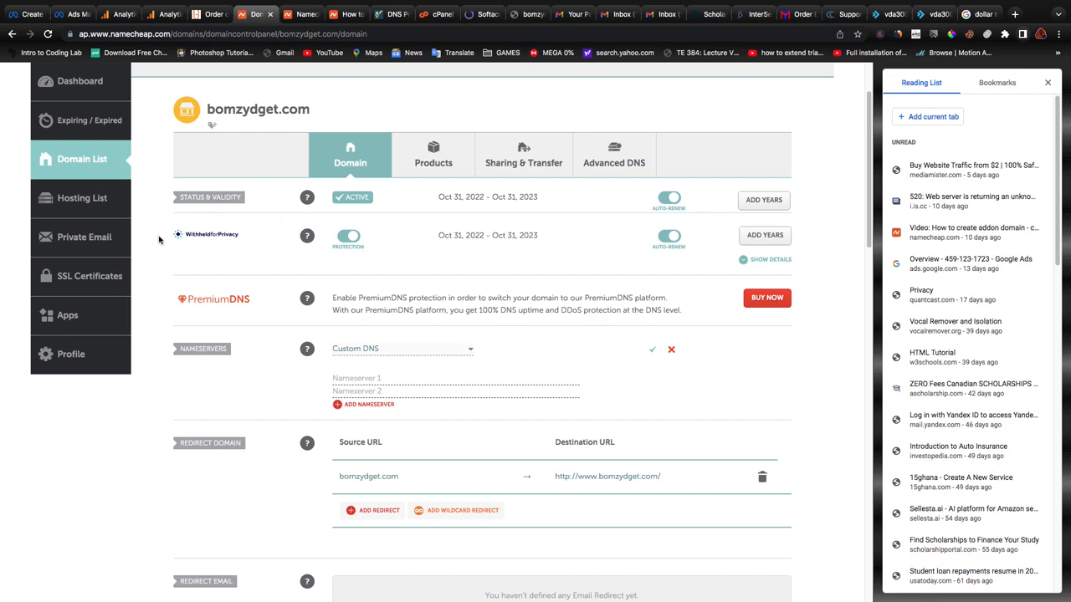
- Open the management page of bomzydget.com from the Namecheap domain list and set its nameserver type to Custom DNS
click(72, 160)
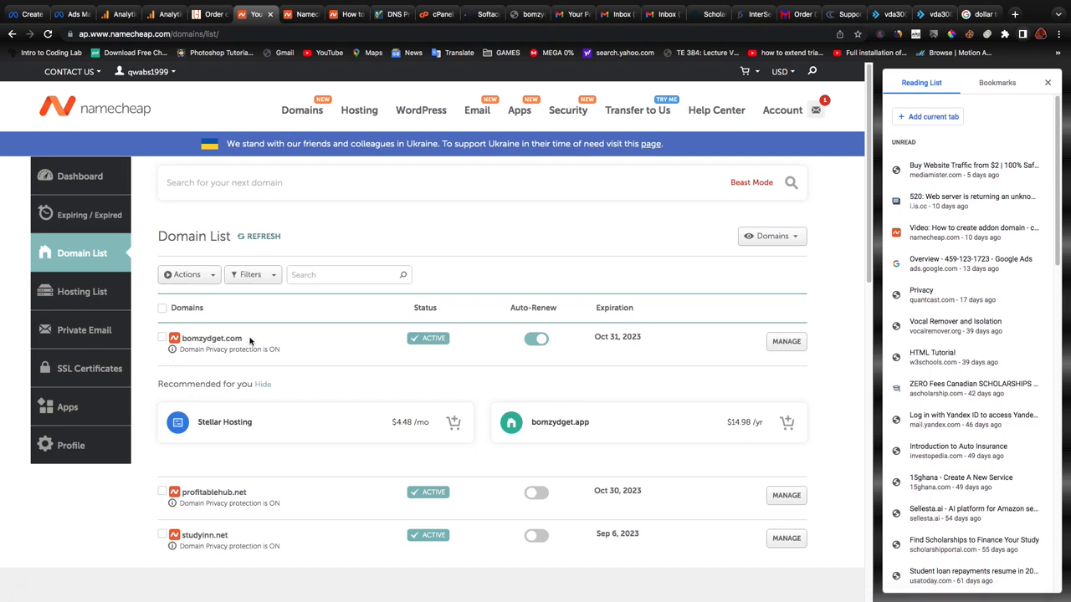
click(790, 346)
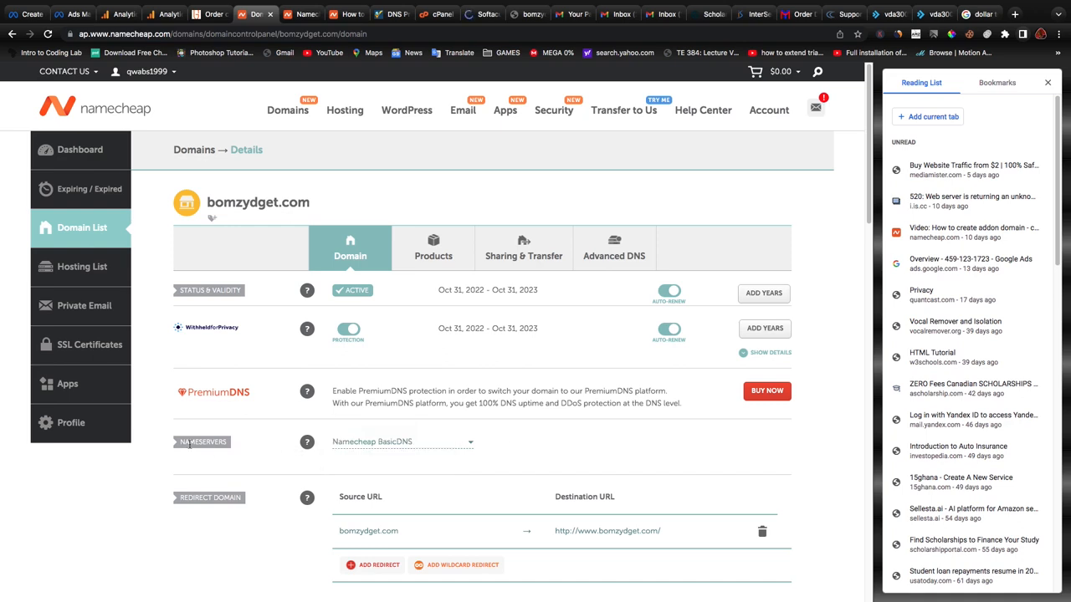
click(387, 442)
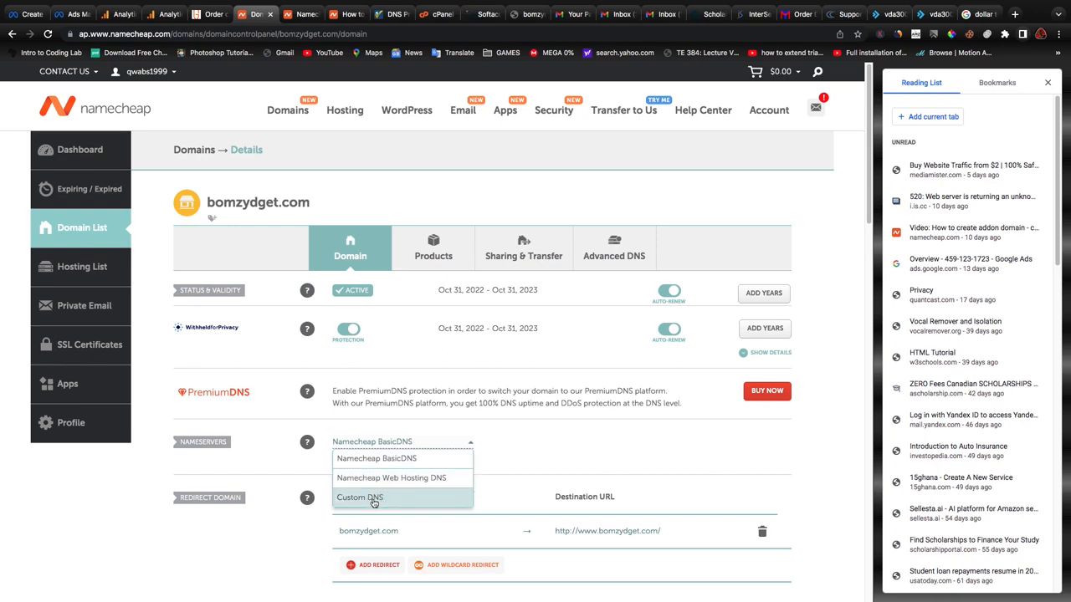
click(374, 500)
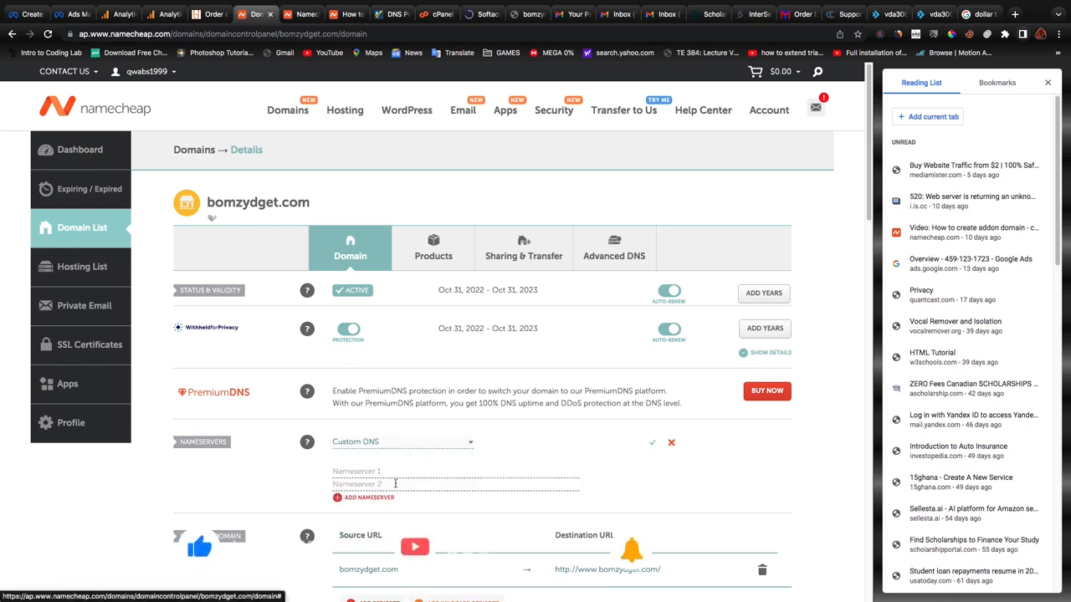
- Enter "dns1.namecheaphosting.com and dns2.namecheaphosting.com" as Nameserver 1 and remove the " and " between the two addresses
click(381, 471)
text(dns1.namecheaphosting.com and dns2.namecheaphosting.com)
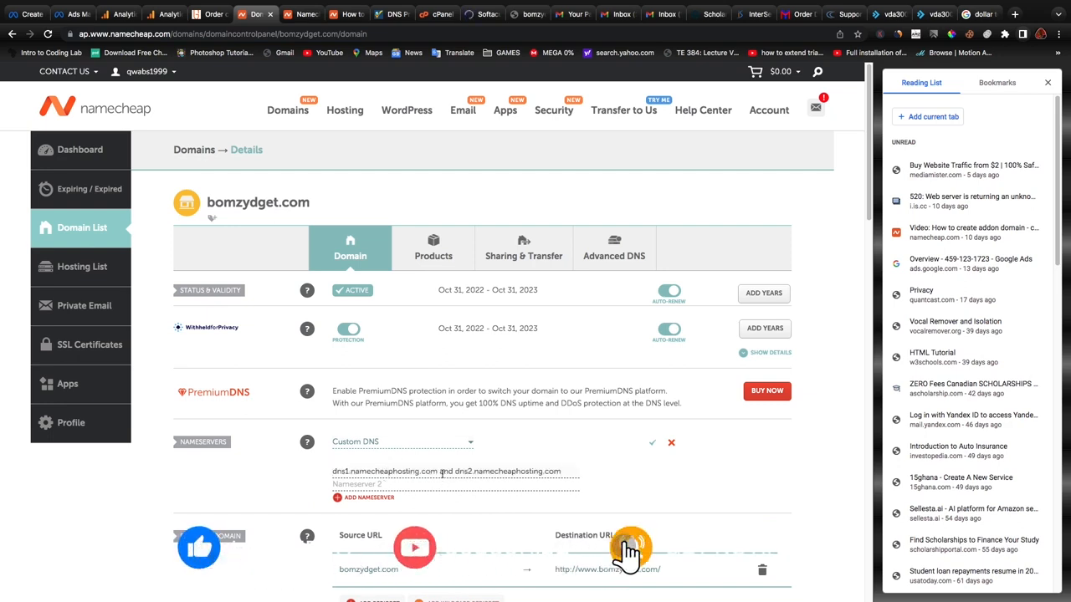
click(451, 471)
key(BackSpace)
key(BackSpace)
key(BackSpace)
key(BackSpace)
key(BackSpace)
- Move dns2.namecheaphosting.com out of the first nameserver entry into Nameserver 2 and save the custom nameservers
drag(556, 471, 451, 471)
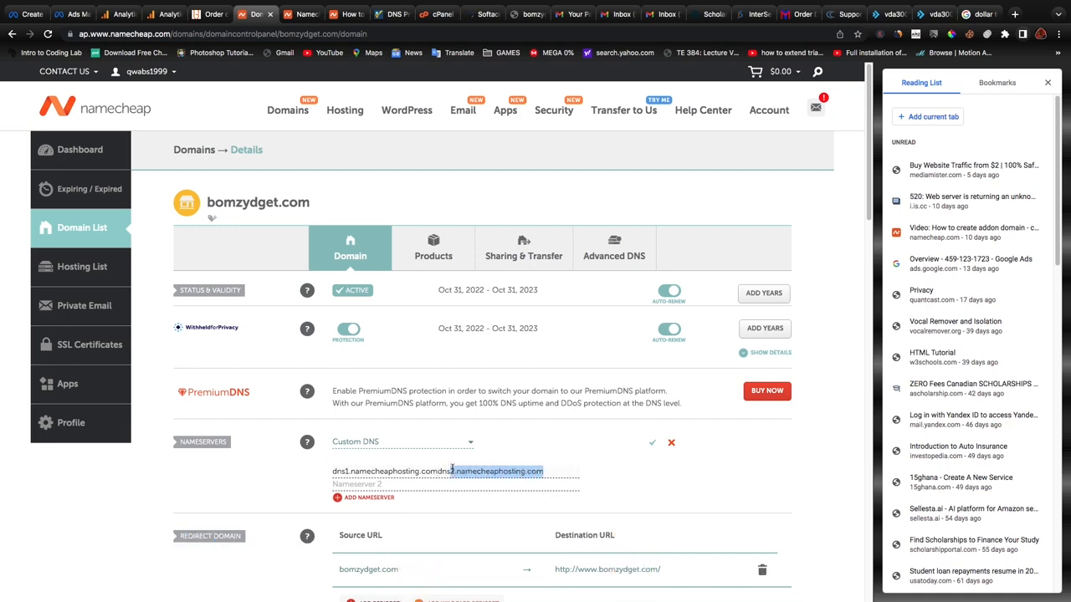
drag(559, 472, 439, 470)
key(ctrl+x)
click(414, 485)
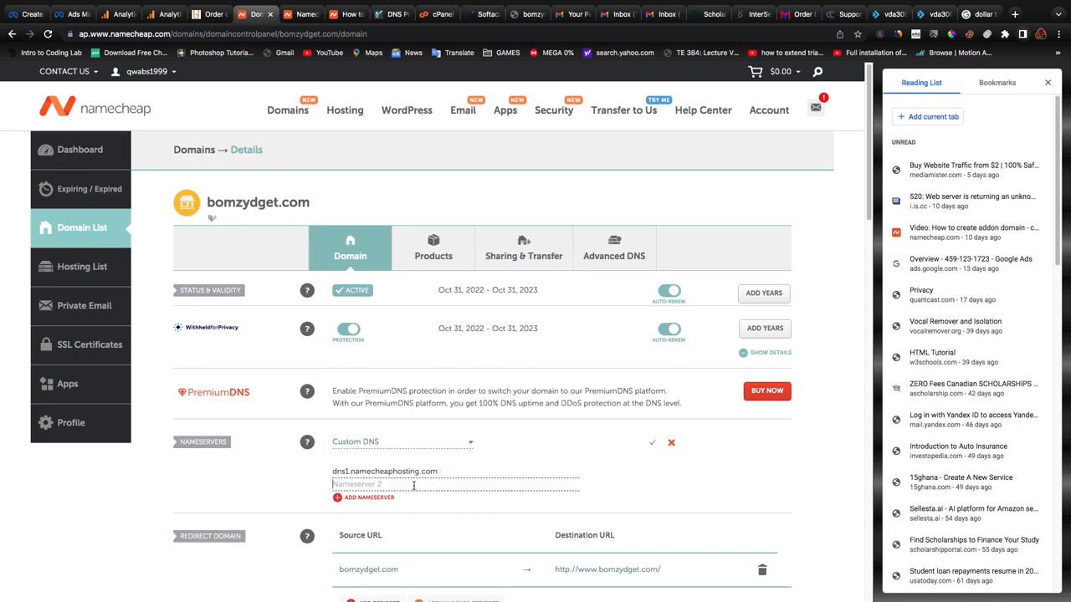
key(ctrl+v)
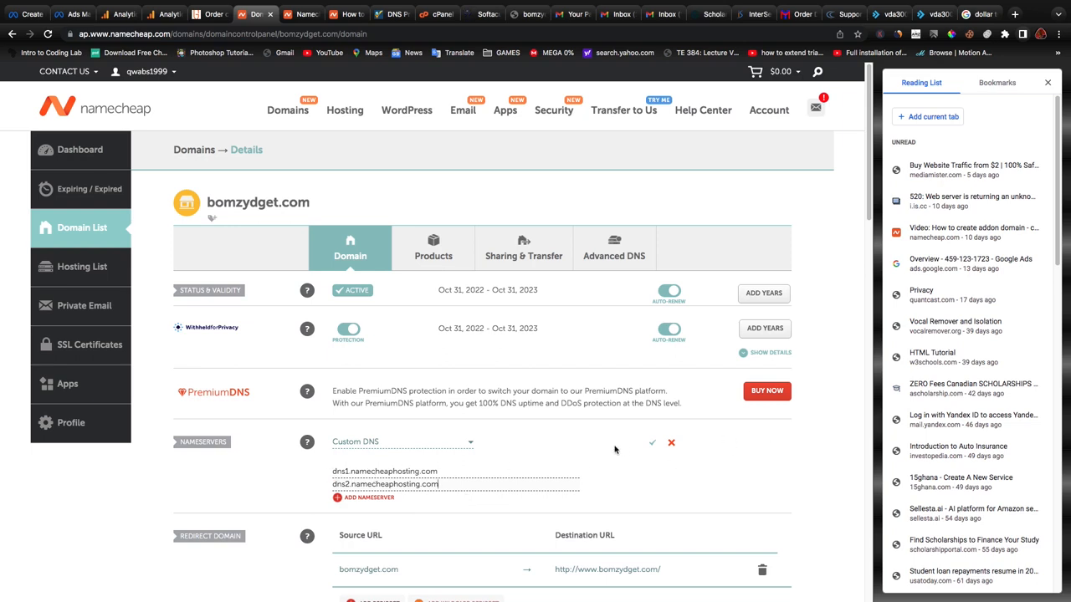
scroll(489, 449, down, 1)
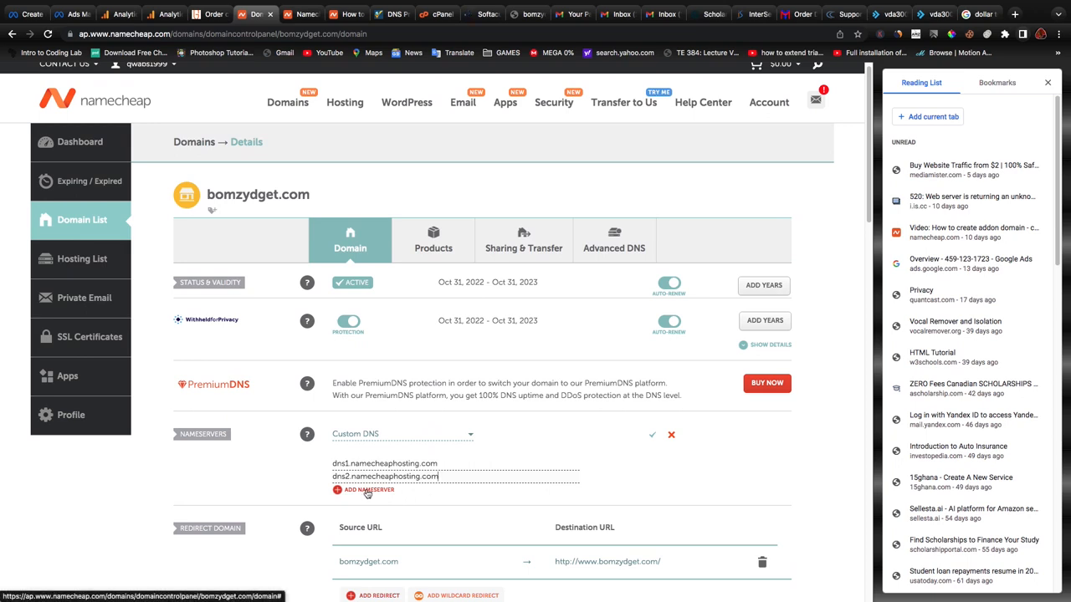
click(651, 434)
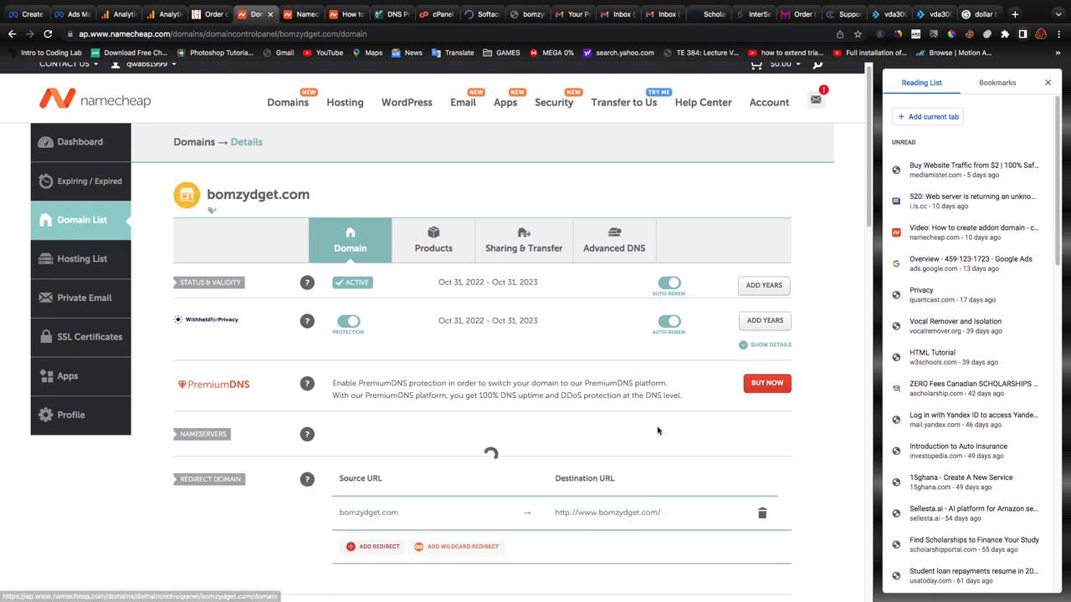